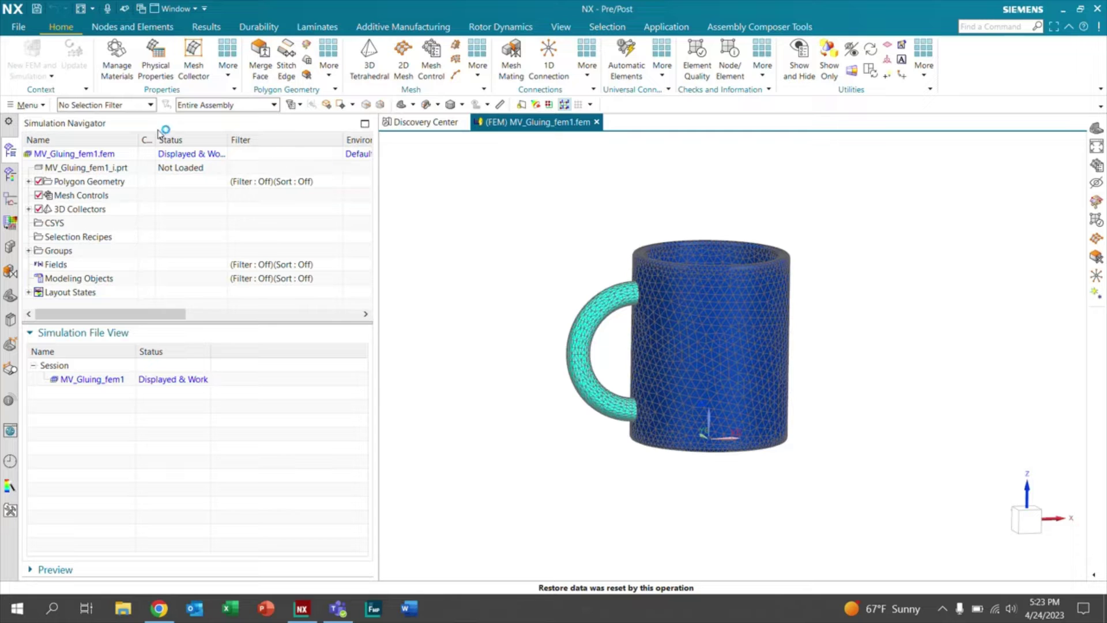
- Create a new Simcenter Nastran simulation from the mug FEM, accepting the default solution setup
left_click(51, 78)
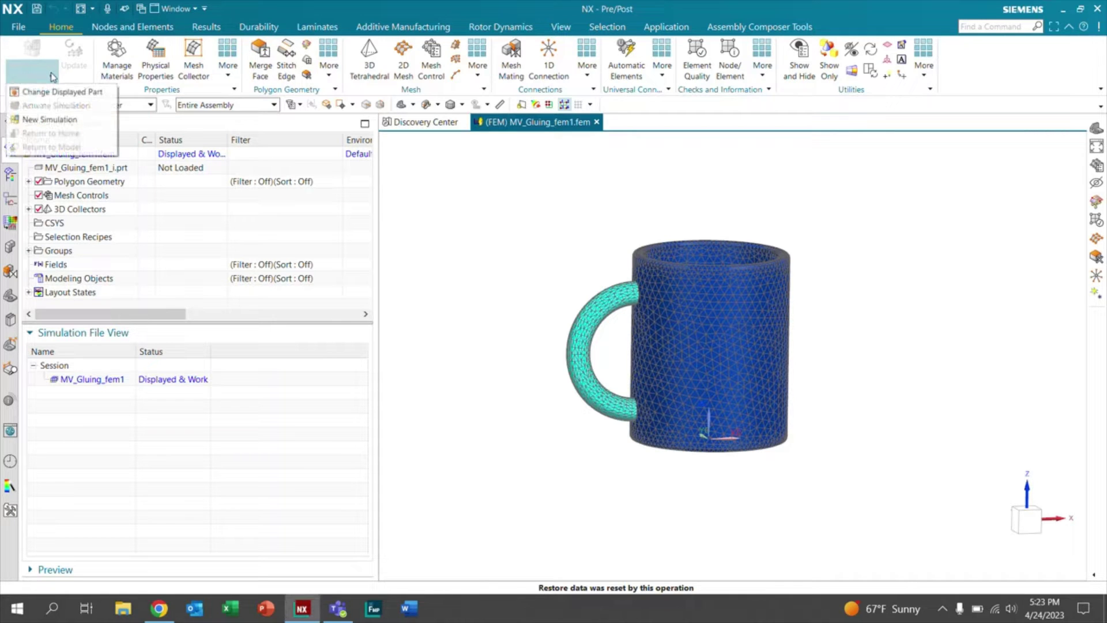
left_click(51, 120)
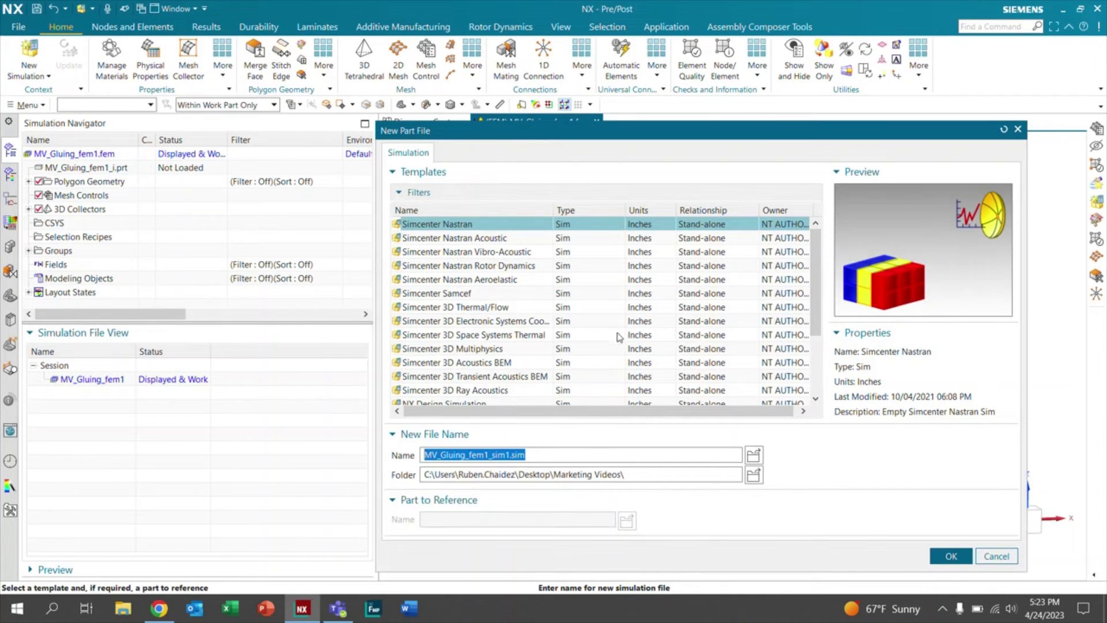
left_click(952, 557)
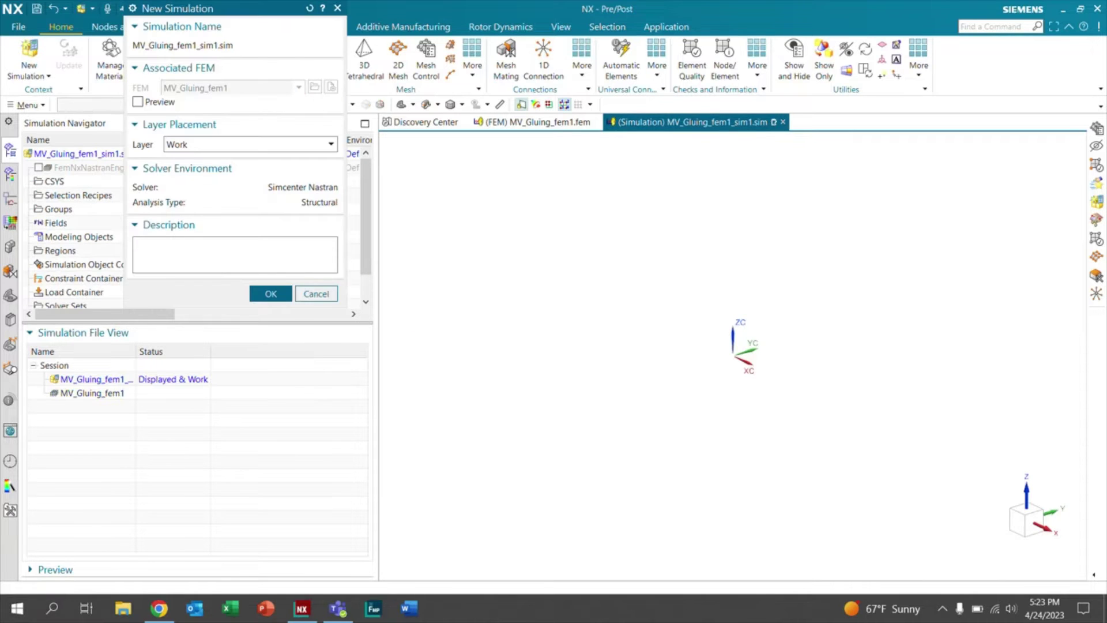
left_click(272, 294)
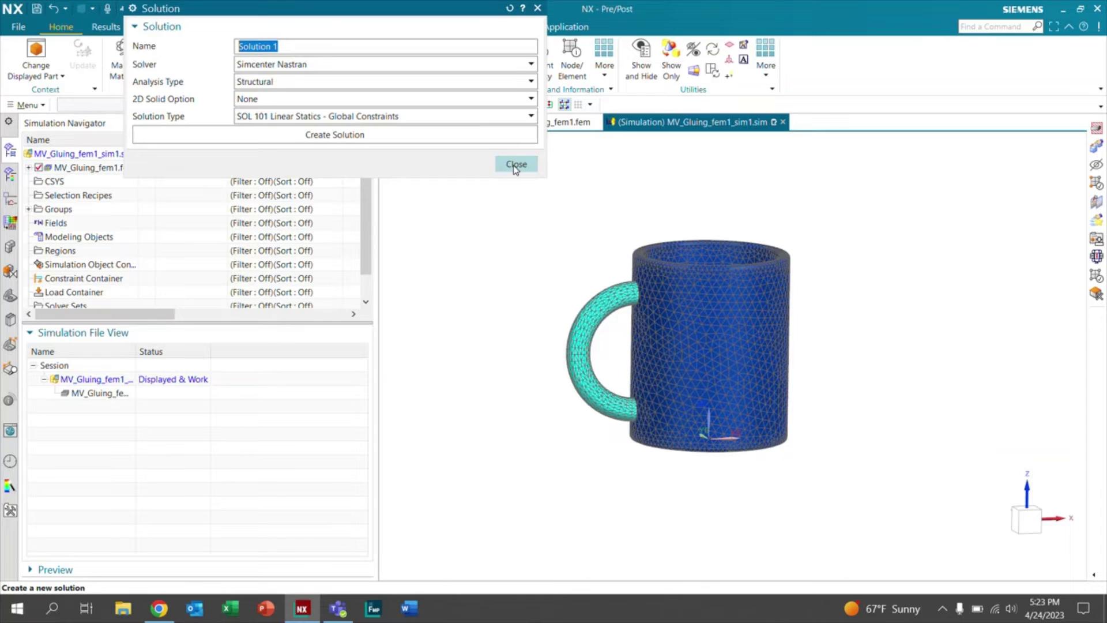
left_click(516, 165)
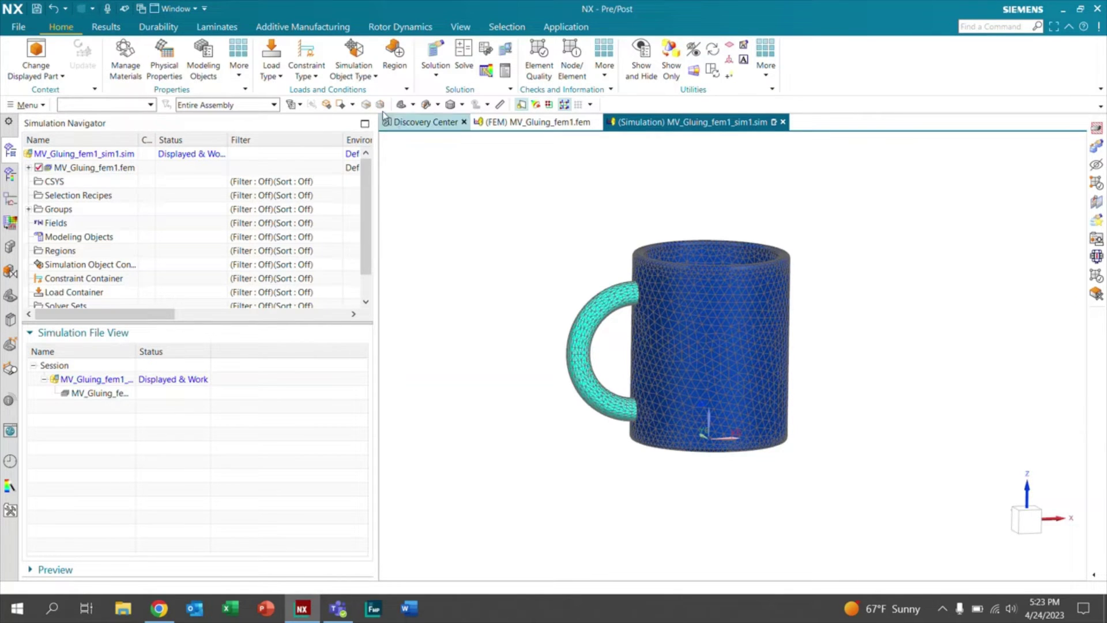
- Start a Surface-to-Surface Gluing object with Manual pairing and begin a new source region
left_click(366, 78)
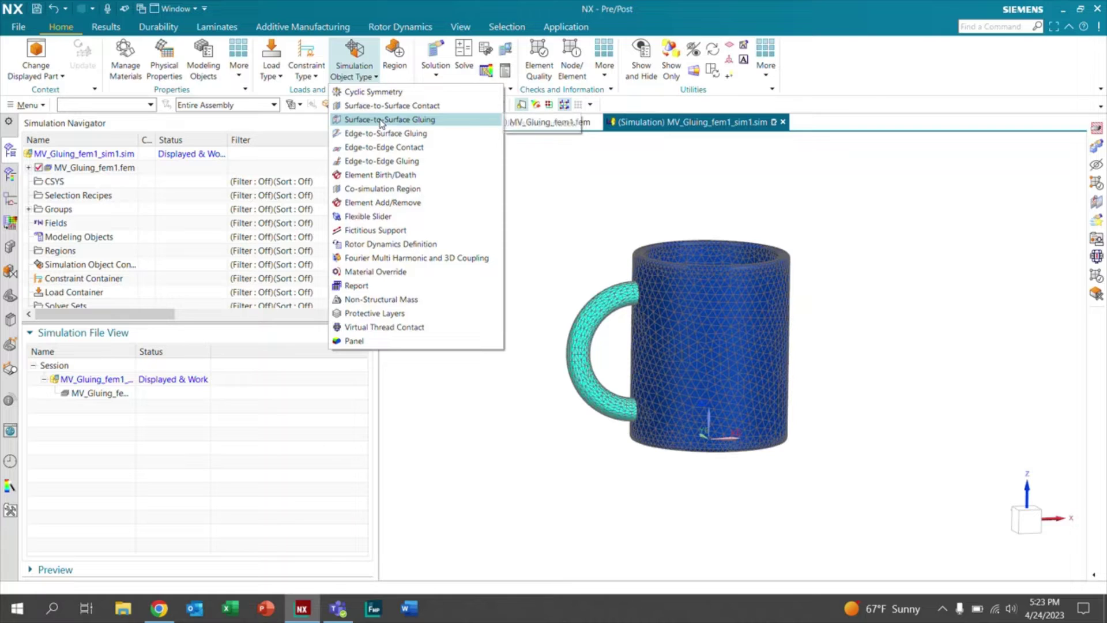
left_click(380, 124)
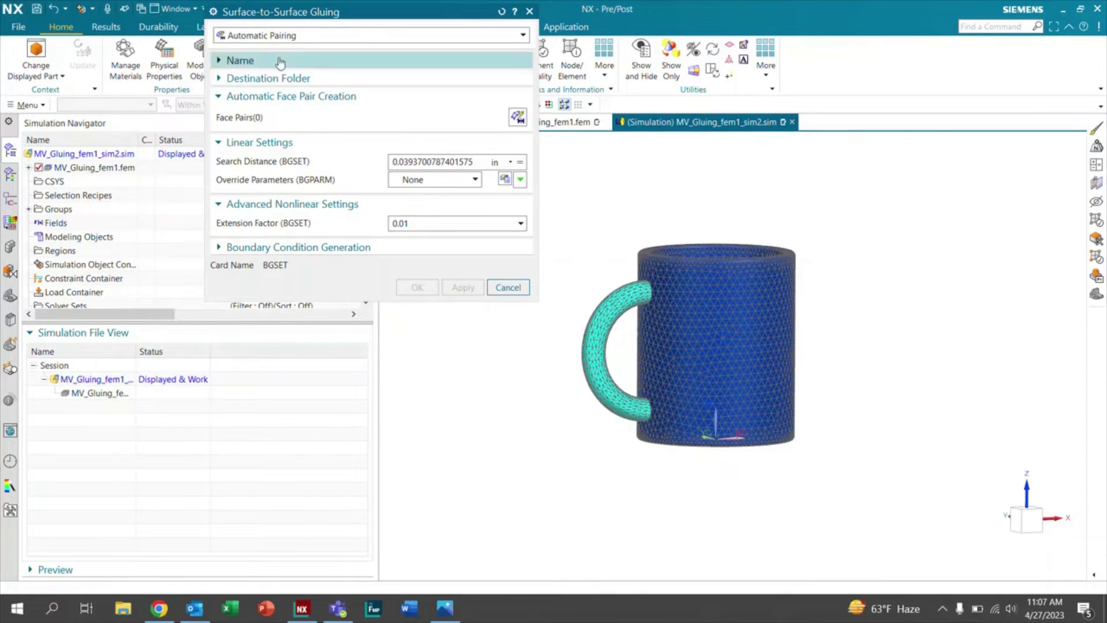
left_click(279, 39)
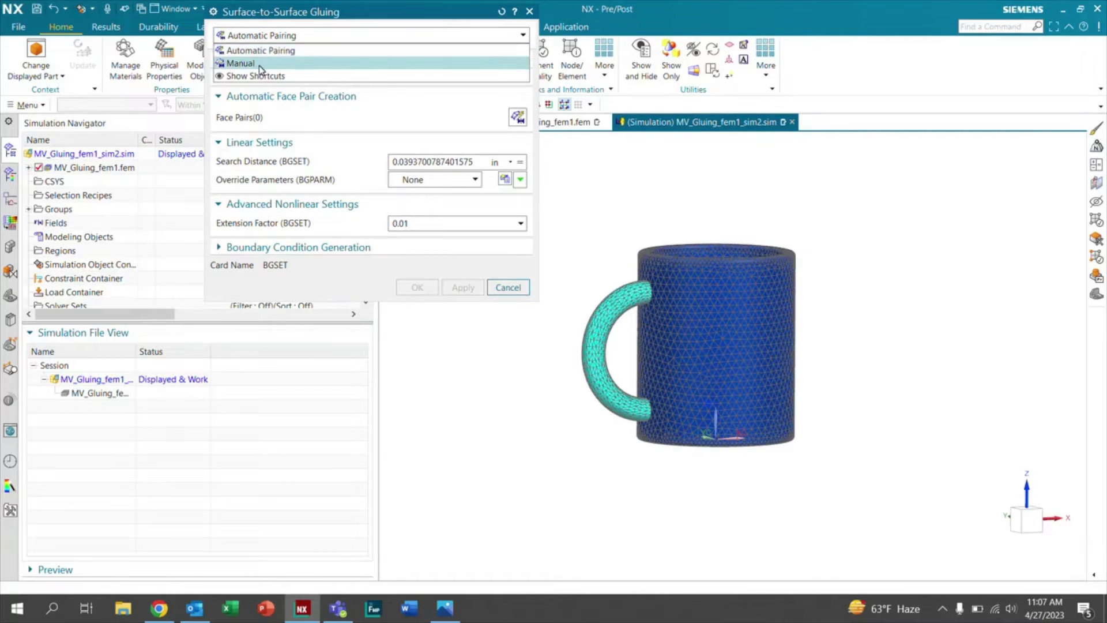
left_click(255, 63)
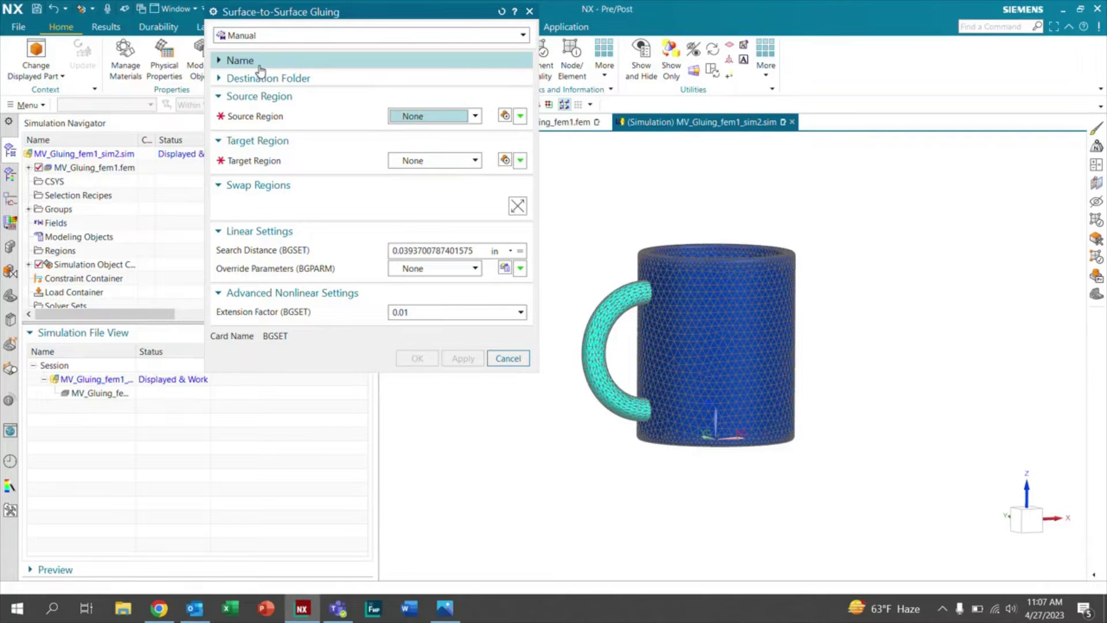
left_click(506, 116)
type("Mug Handle")
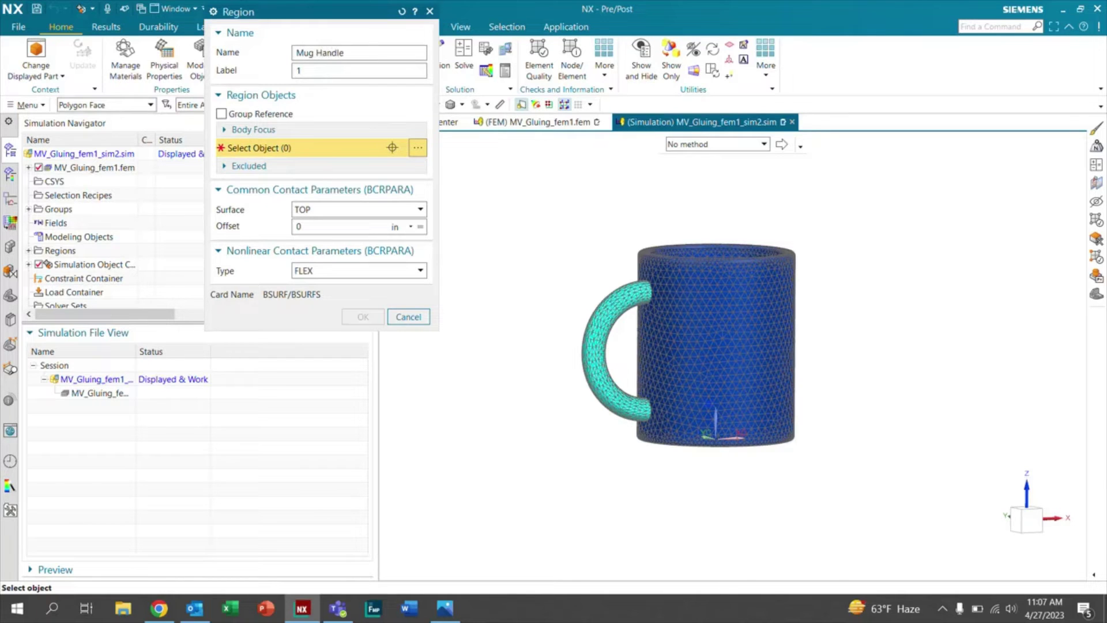
- Hide the mesh and the mug body polygon, and restrict selection to polygon faces
left_click(31, 168)
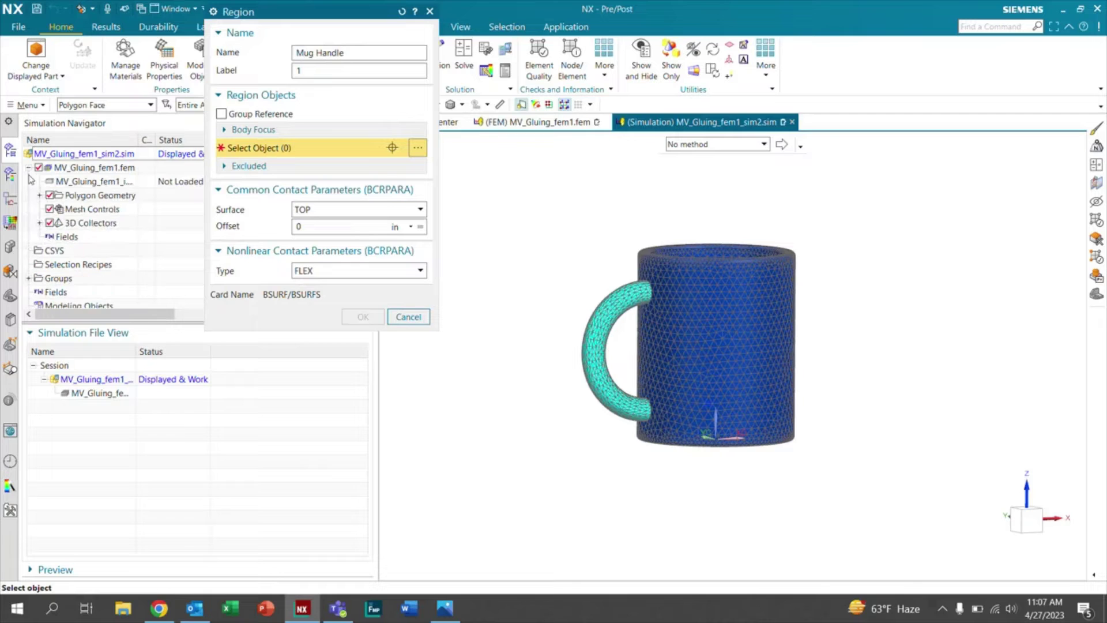
left_click(50, 224)
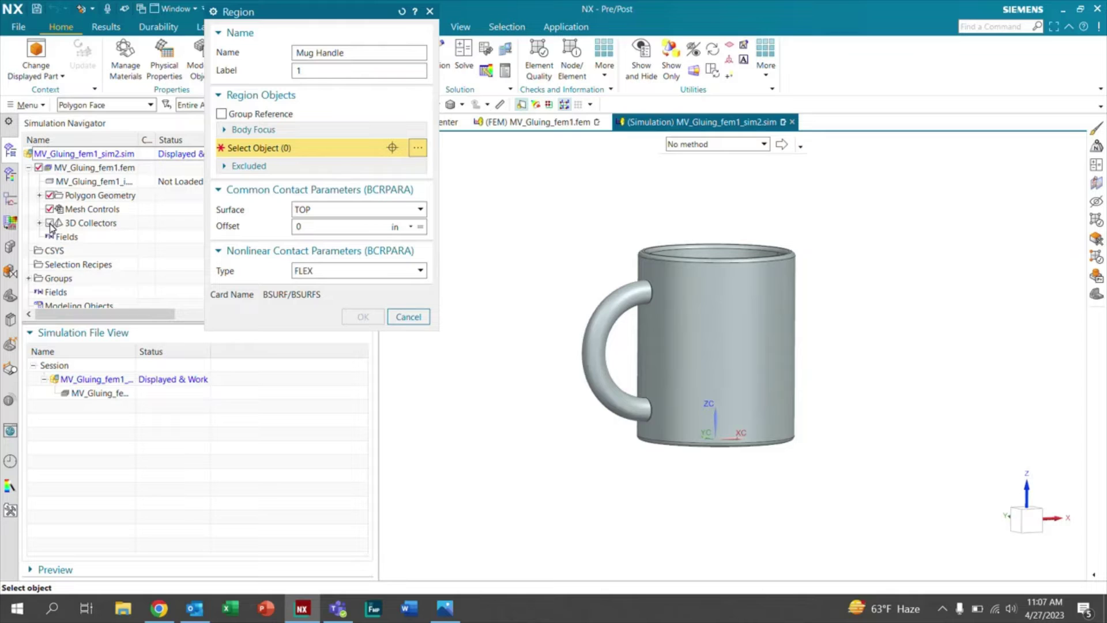
left_click(39, 195)
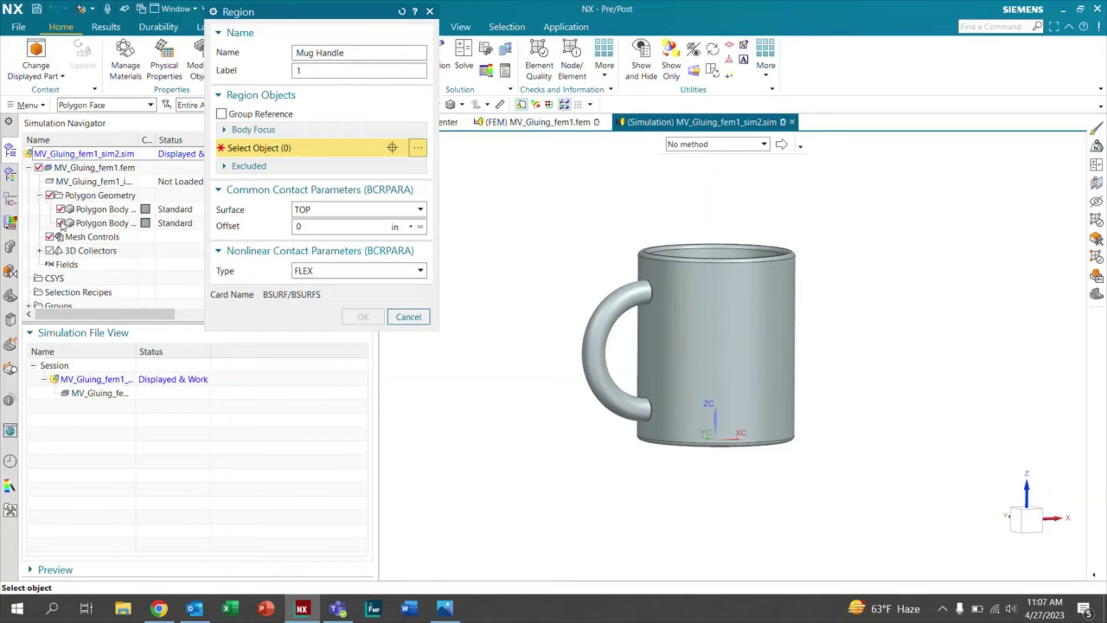
left_click(60, 210)
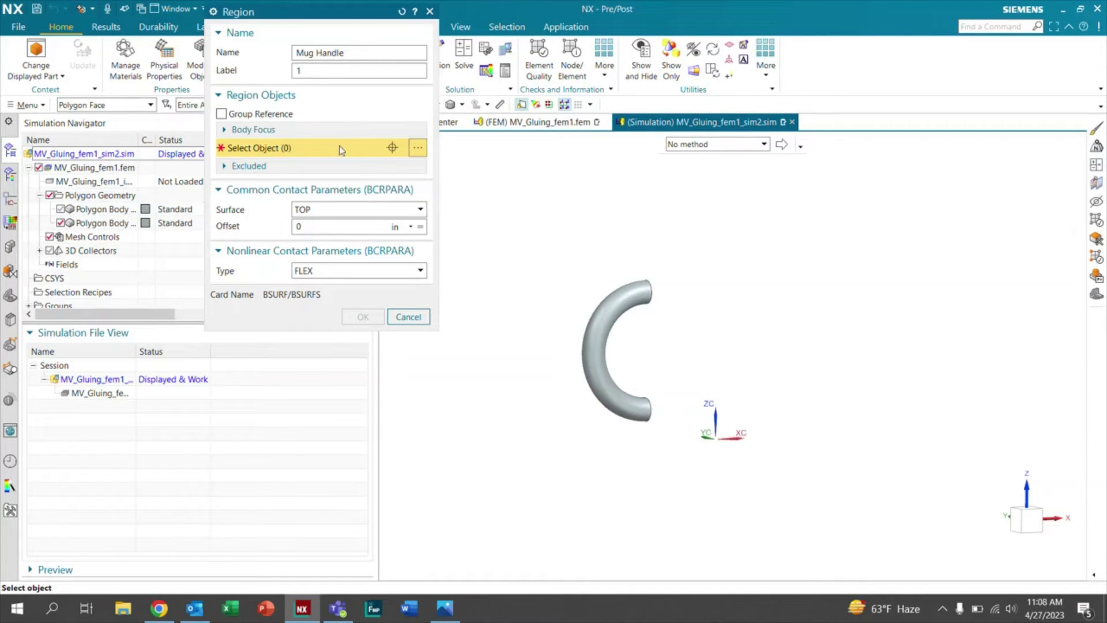
left_click(74, 108)
left_click(85, 177)
scroll(644, 303, "up", 1)
- Select both handle end faces and confirm them as the Mug Handle source region
middle_click_drag(606, 366, 588, 367)
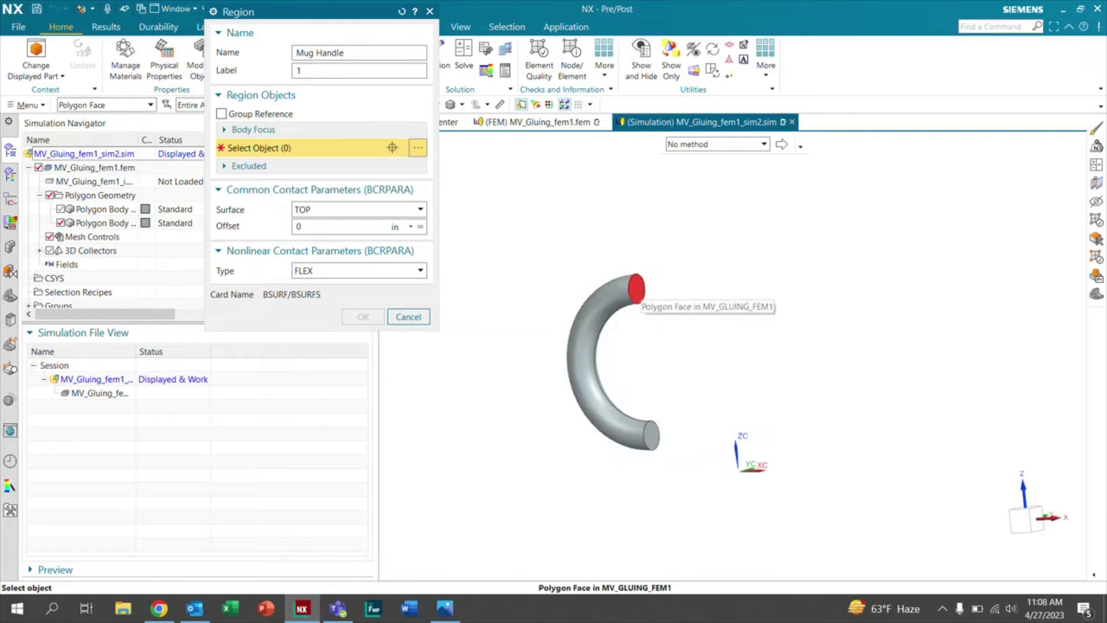
left_click(636, 289)
left_click(651, 434)
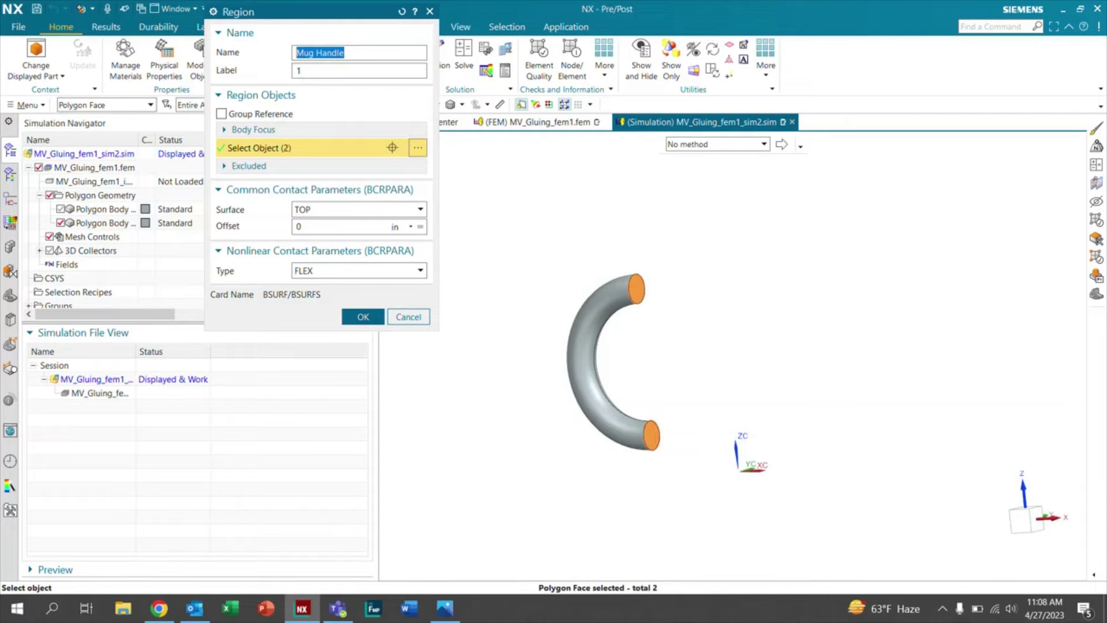
left_click(364, 319)
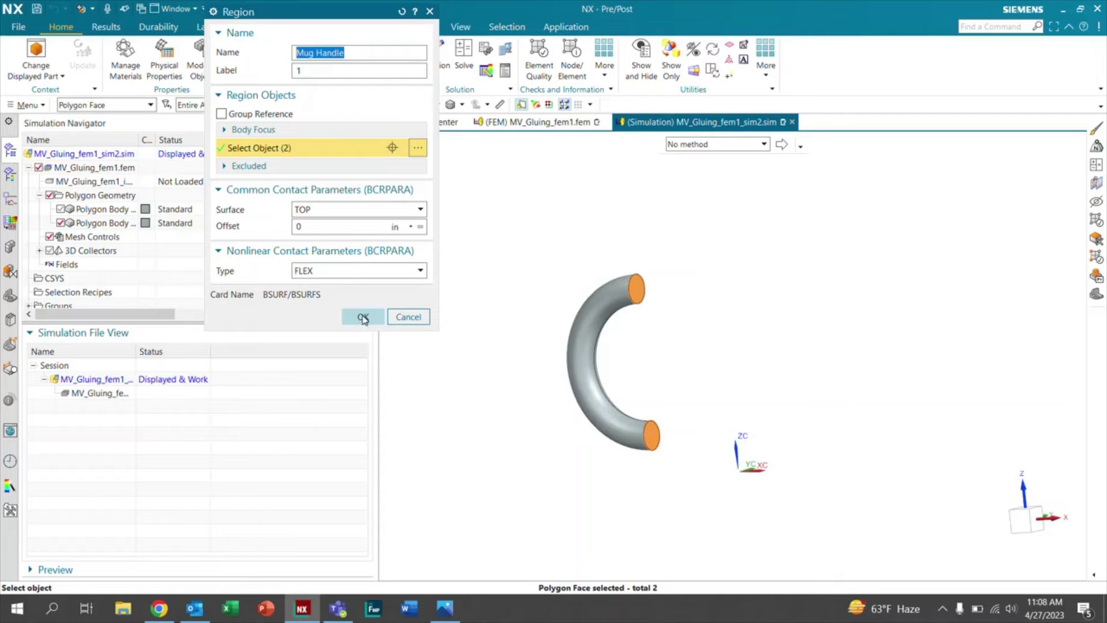
left_click(364, 319)
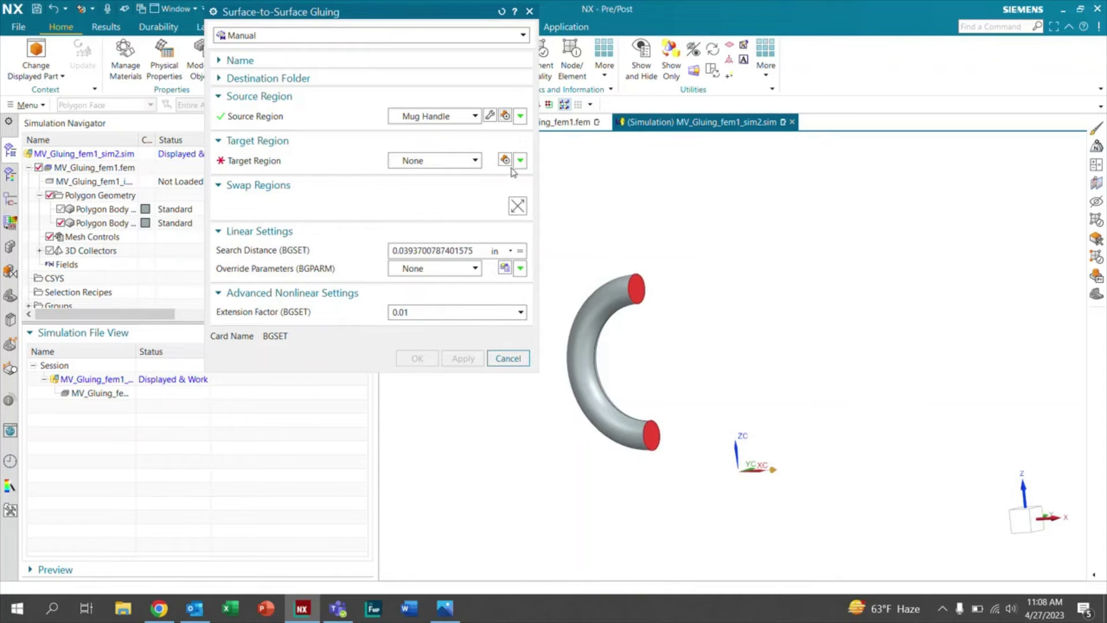
- Create the Mug Body target region from the mug's upper and lower hole faces
left_click(505, 161)
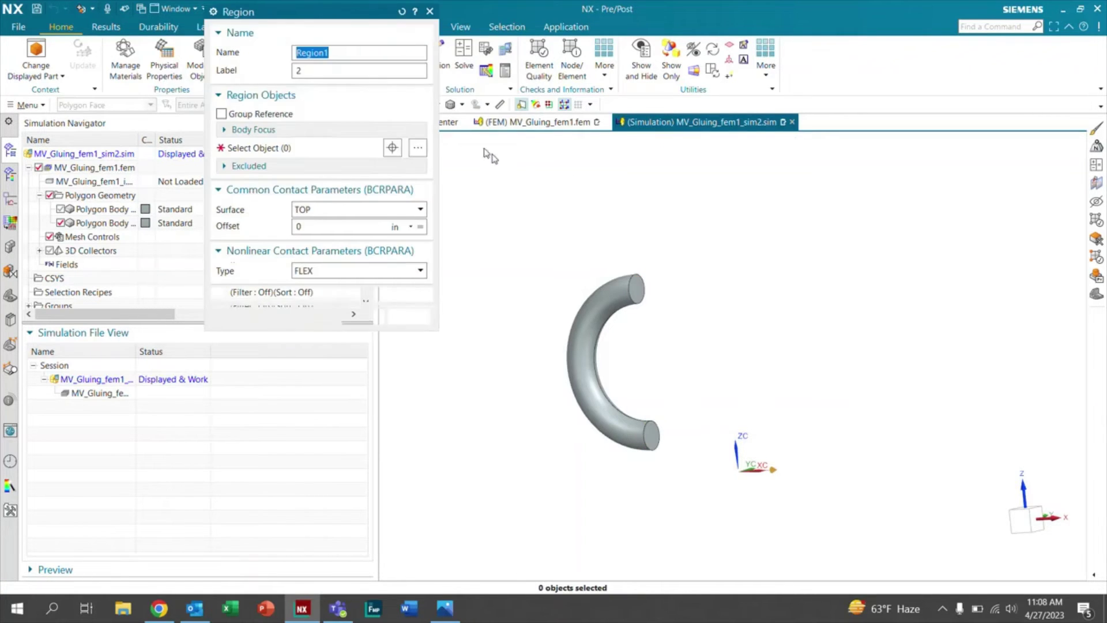
type("Mug B")
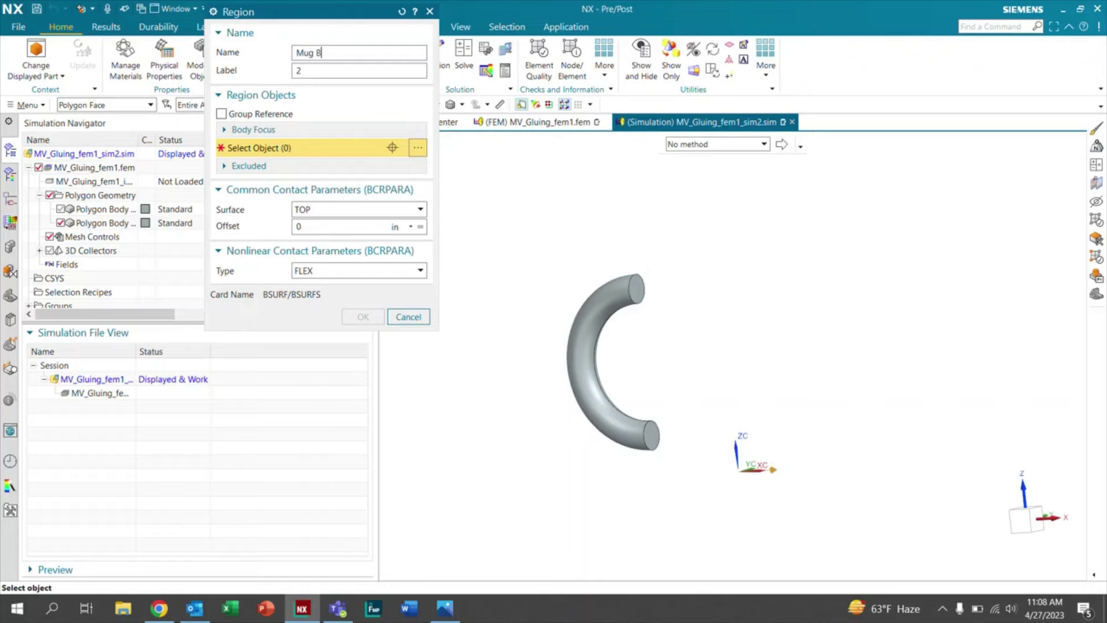
type("ody")
left_click(61, 222)
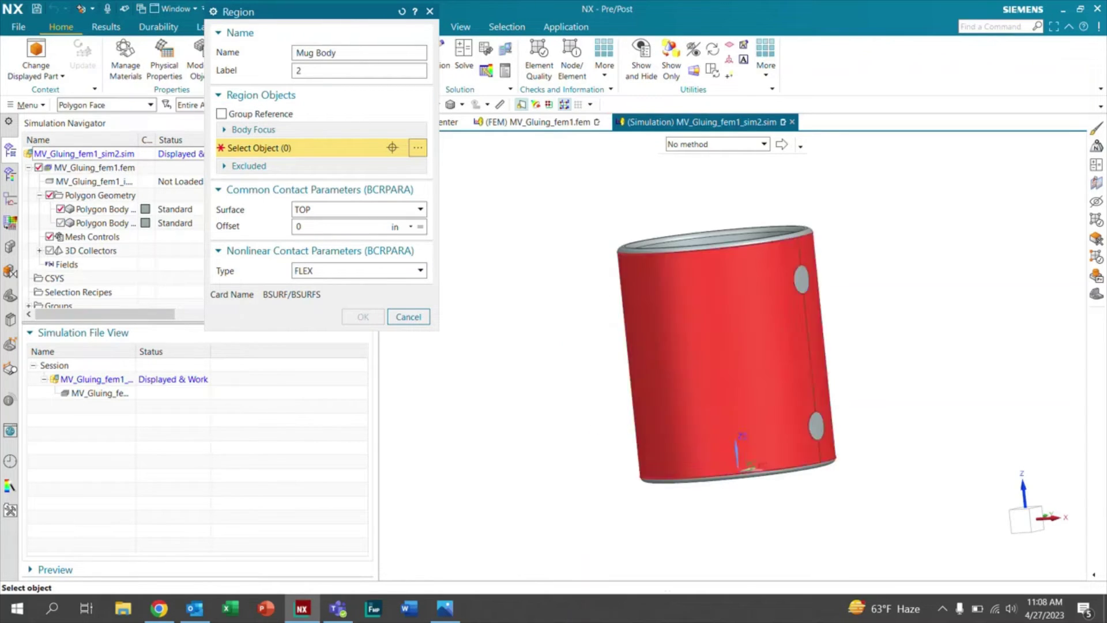
middle_click_drag(693, 354, 745, 355)
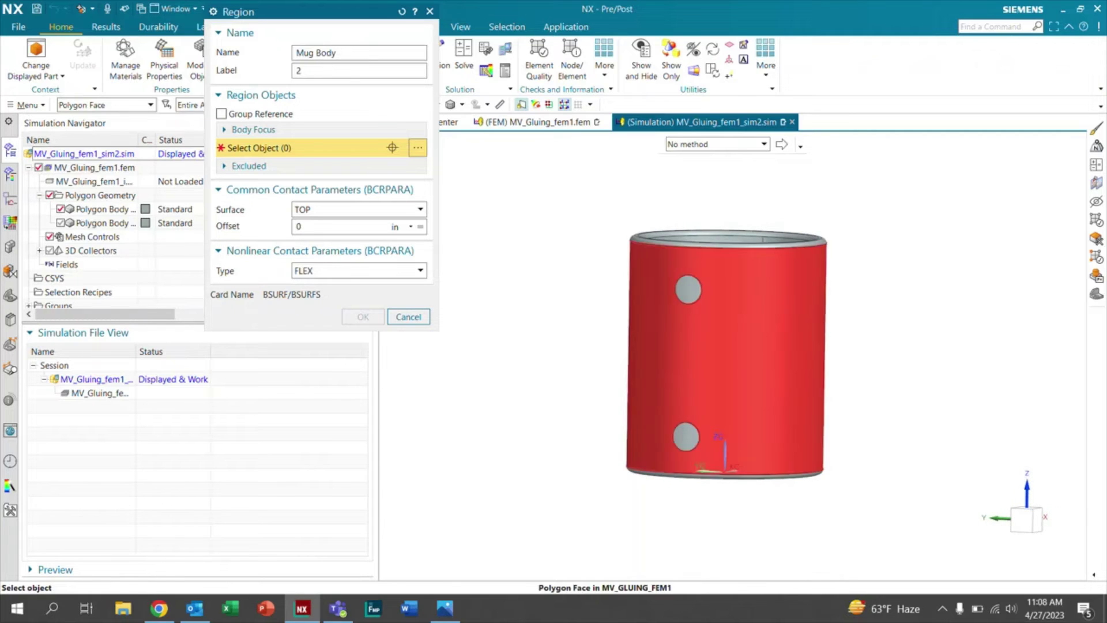
left_click(689, 289)
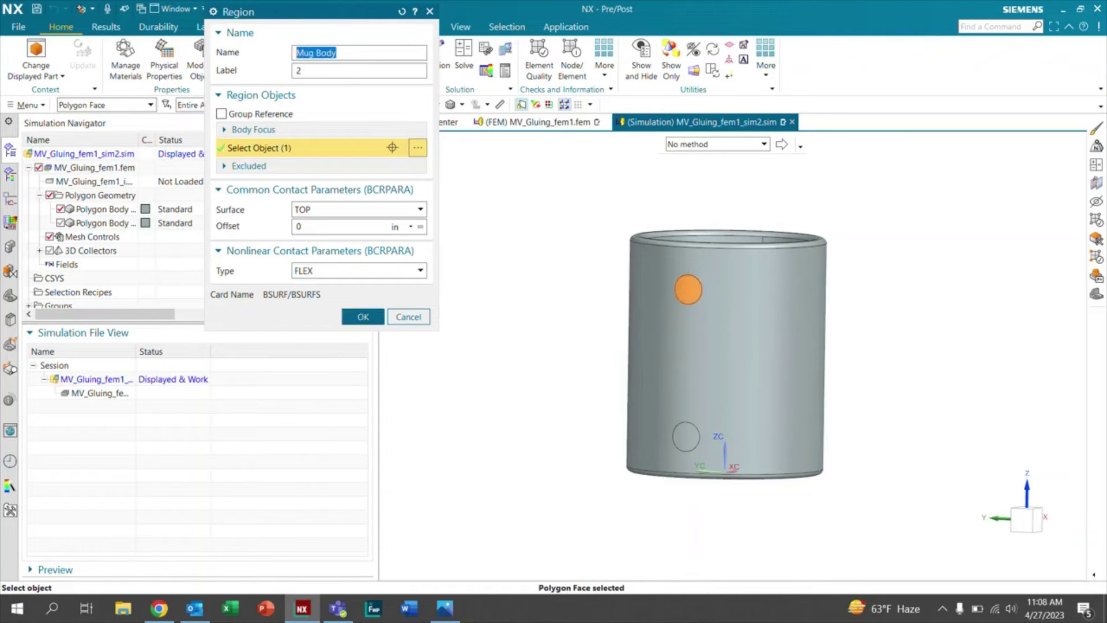
left_click(687, 437)
left_click(360, 316)
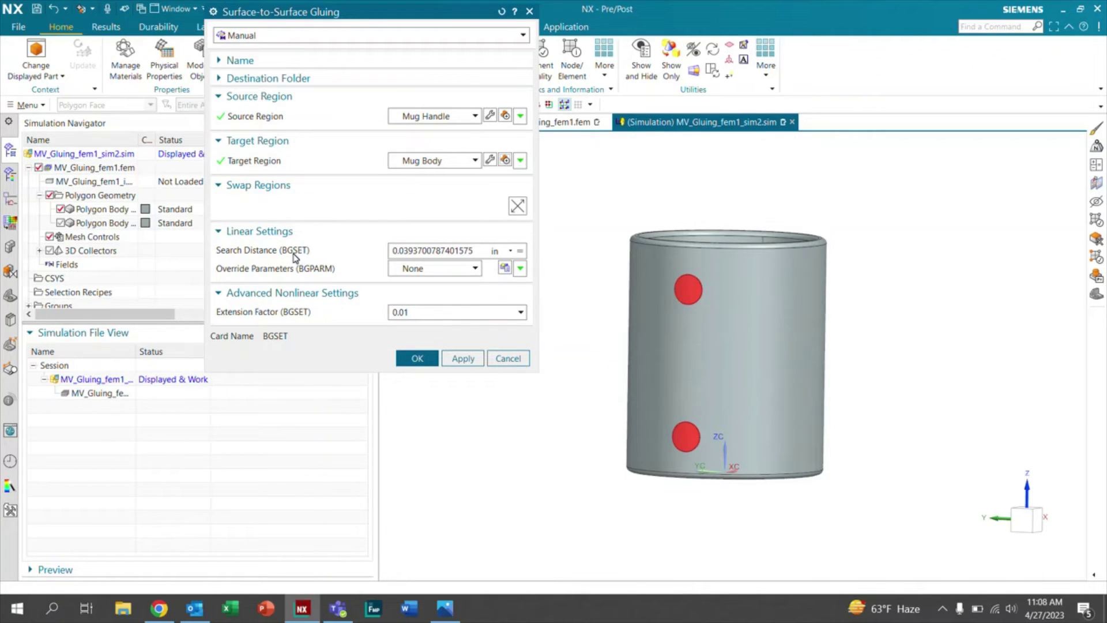
- Measure the minimum distance between the upper hole face and handle end face (about 6.28e-06 in), then cancel
left_click(521, 251)
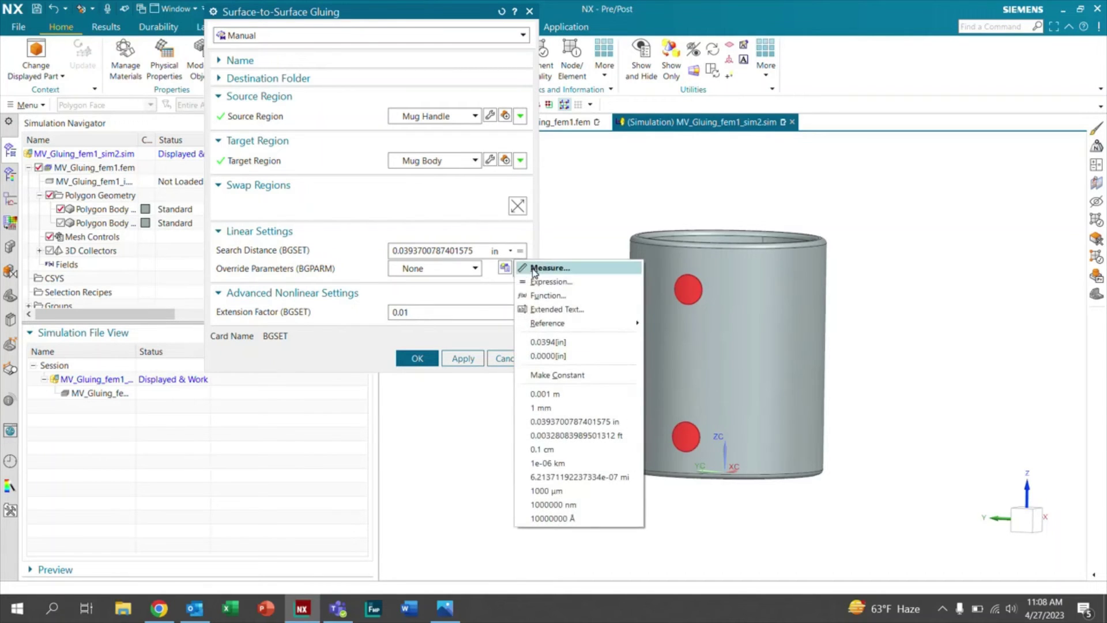
left_click(532, 268)
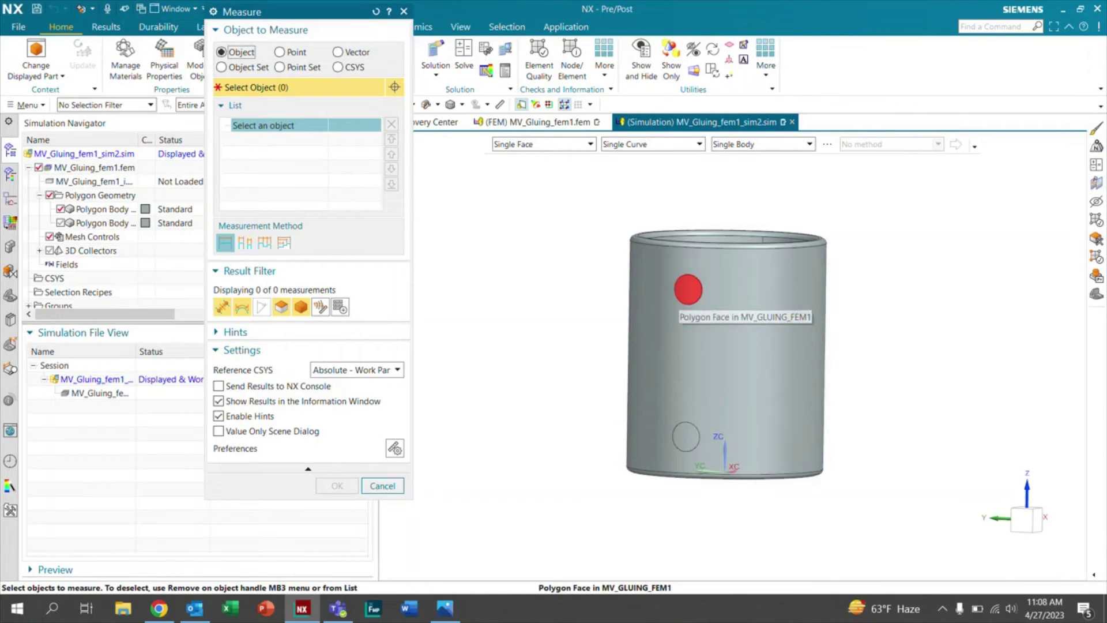
left_click(689, 289)
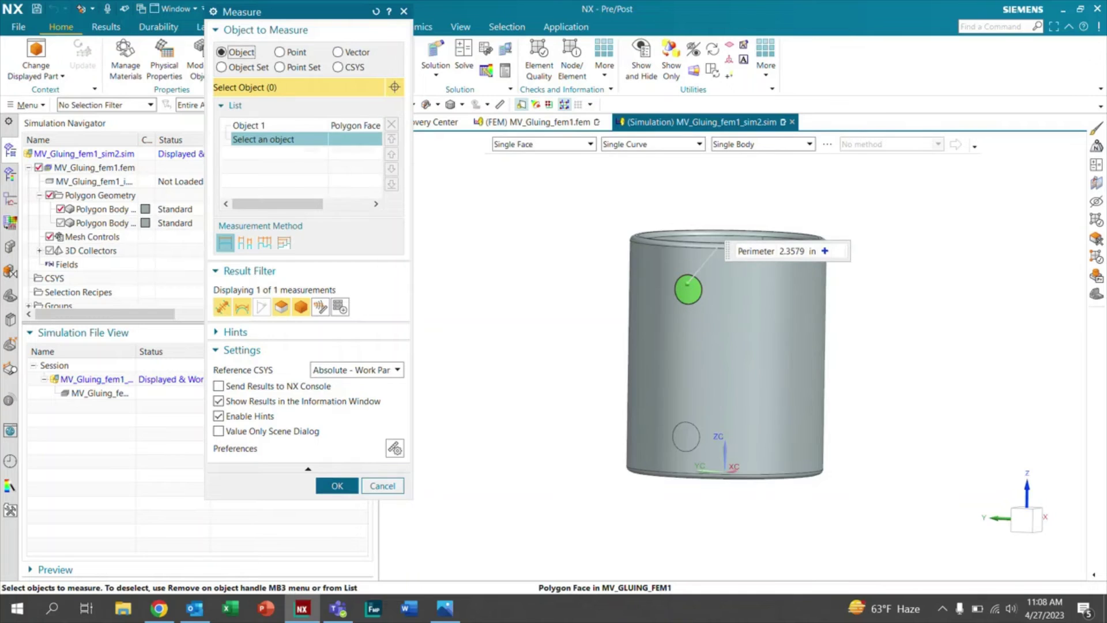
left_click(61, 209)
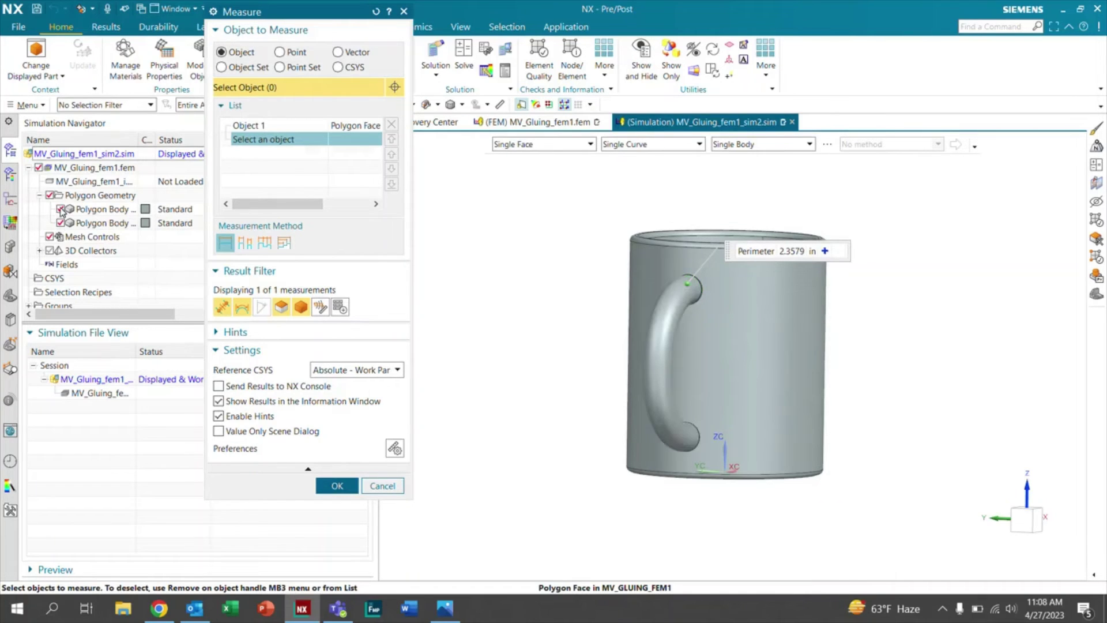
middle_click_drag(674, 372, 697, 375)
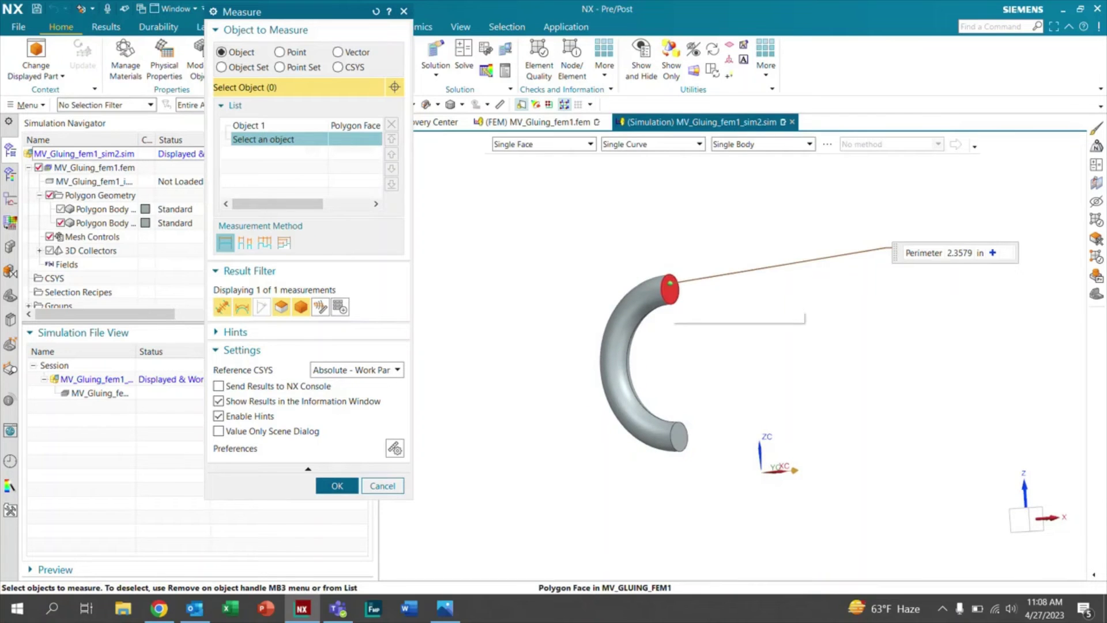
left_click(672, 295)
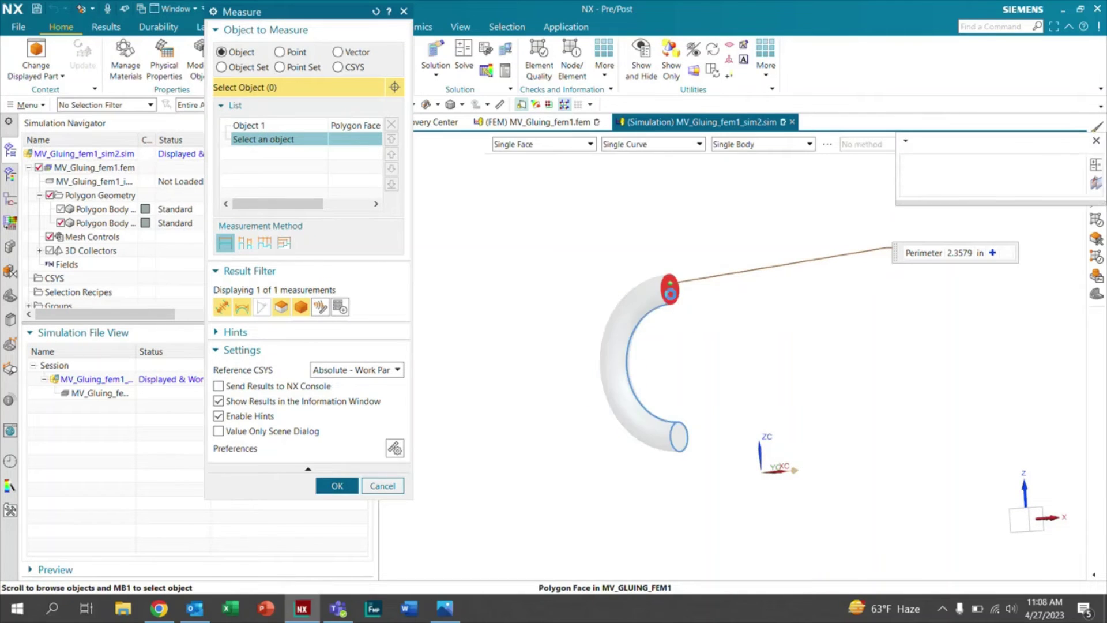
left_click(937, 163)
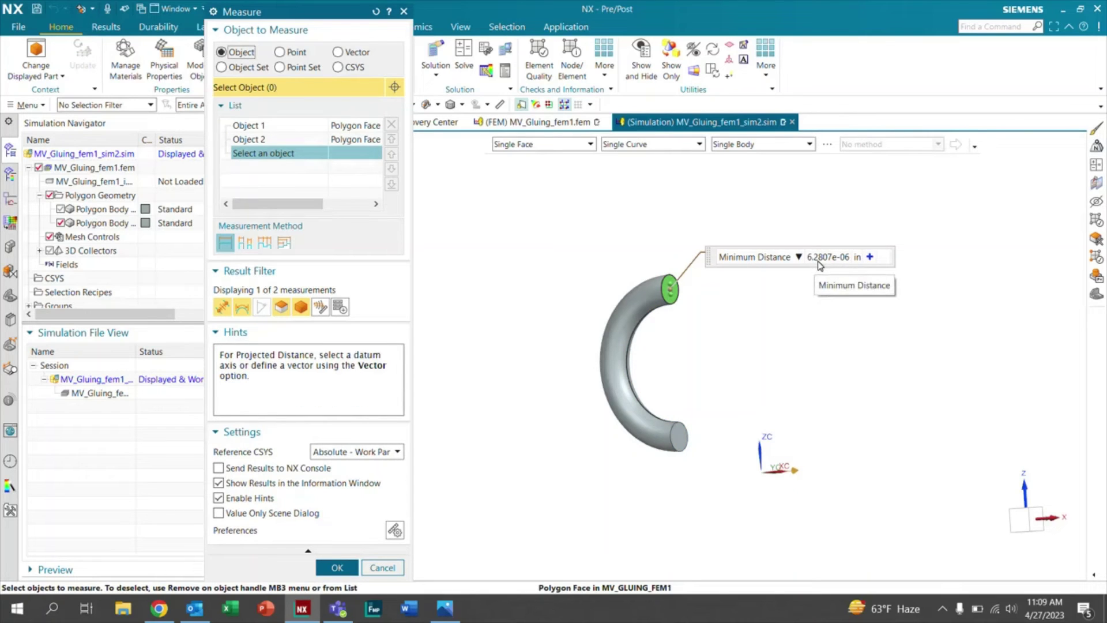
left_click(392, 567)
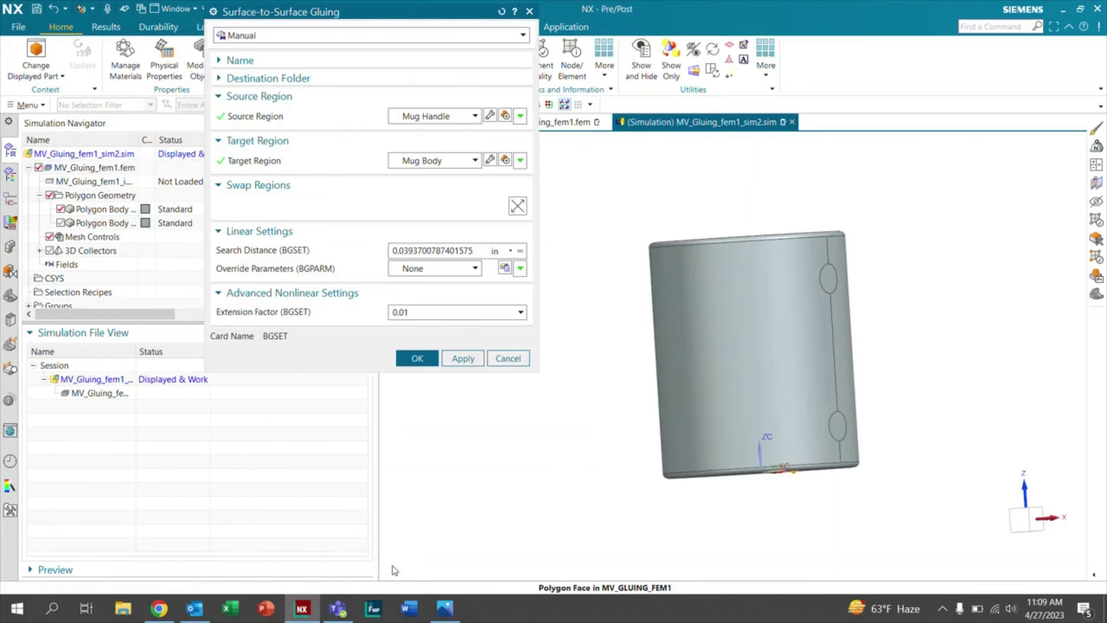
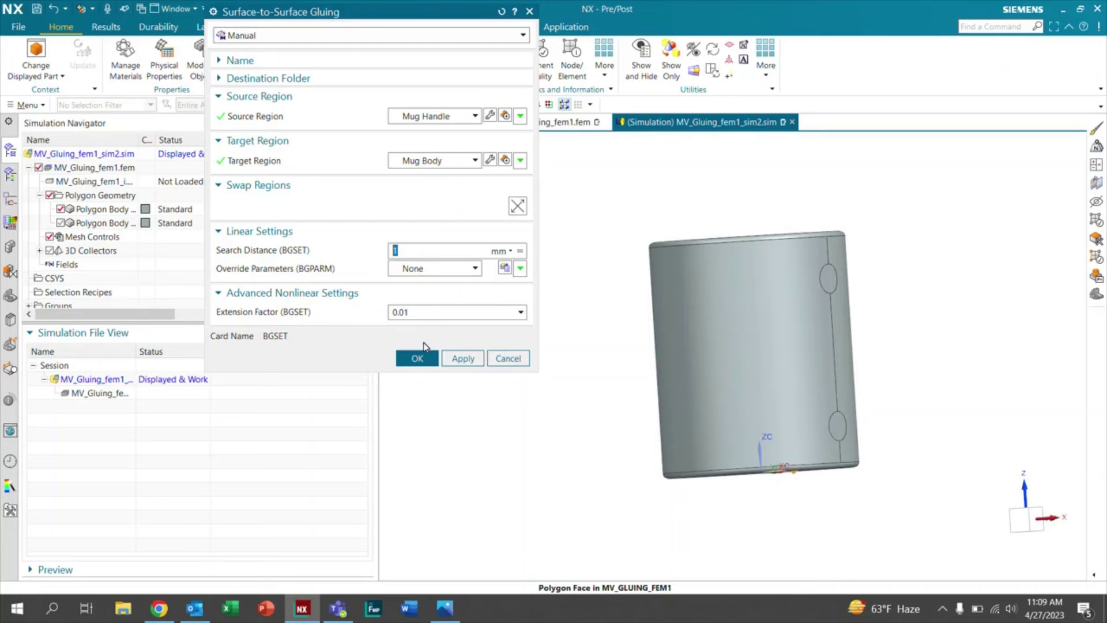
- Confirm the gluing from Mug Handle to Mug Body with a 1 mm search distance
left_click(419, 358)
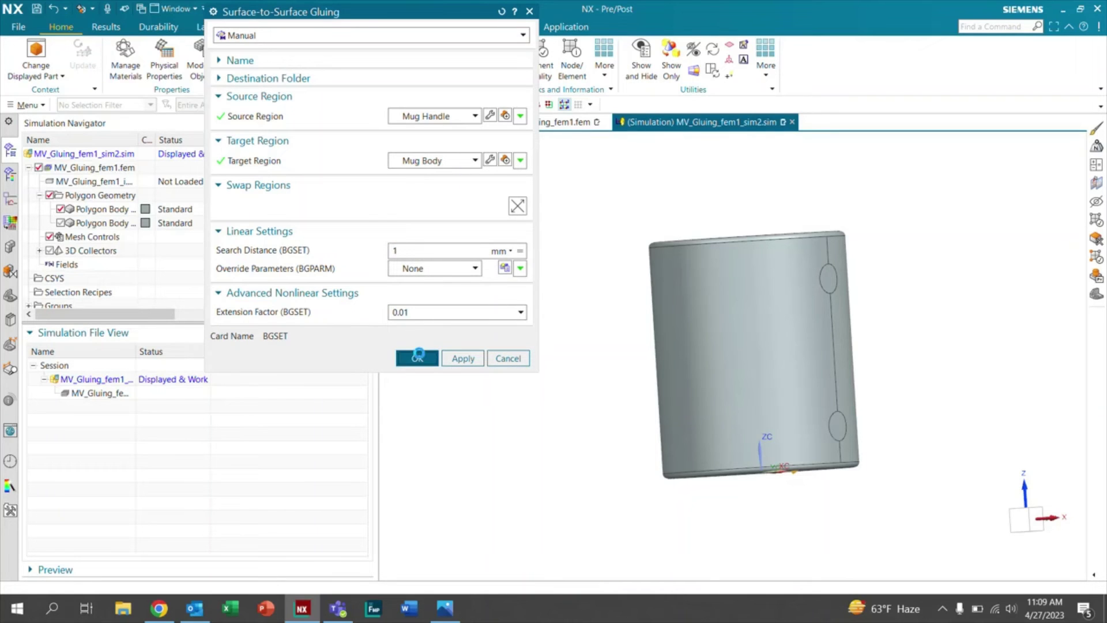
left_click(418, 356)
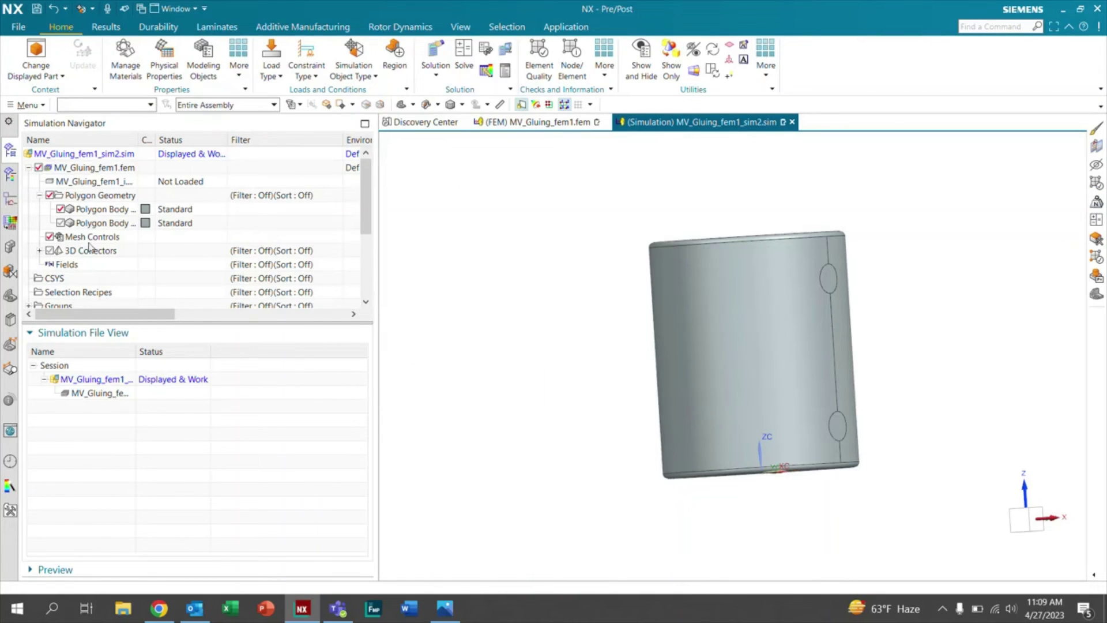
- Show the handle Polygon Body and the 3D Collectors, then orbit to the handle side
left_click(60, 222)
left_click(49, 251)
middle_click_drag(709, 350, 722, 350)
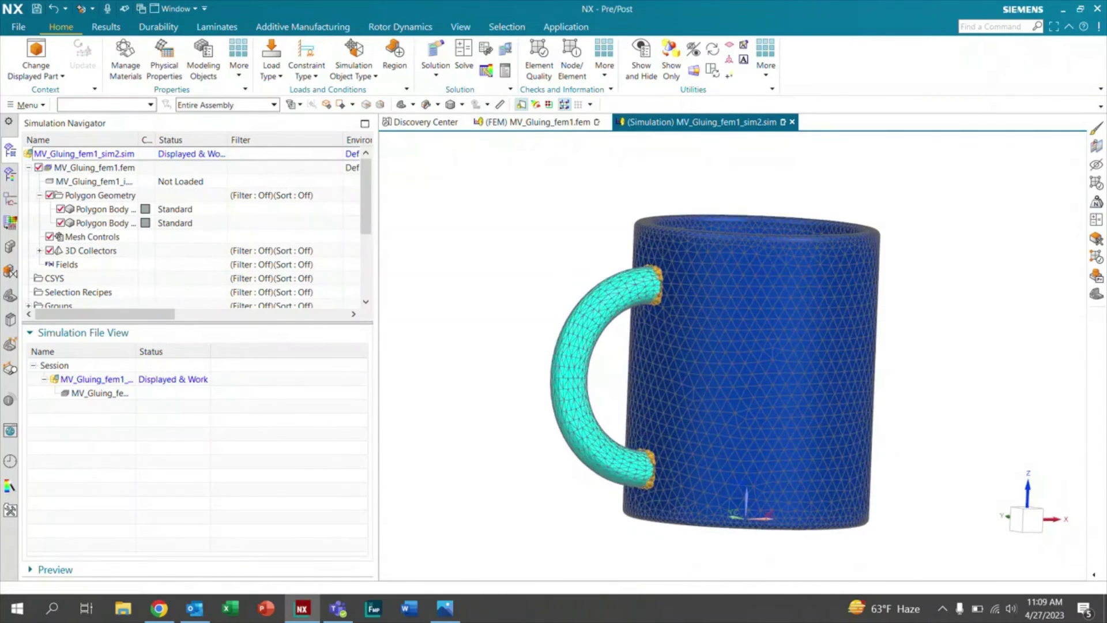
scroll(722, 351, "up", 2)
scroll(663, 339, "up", 1)
scroll(663, 342, "up", 1)
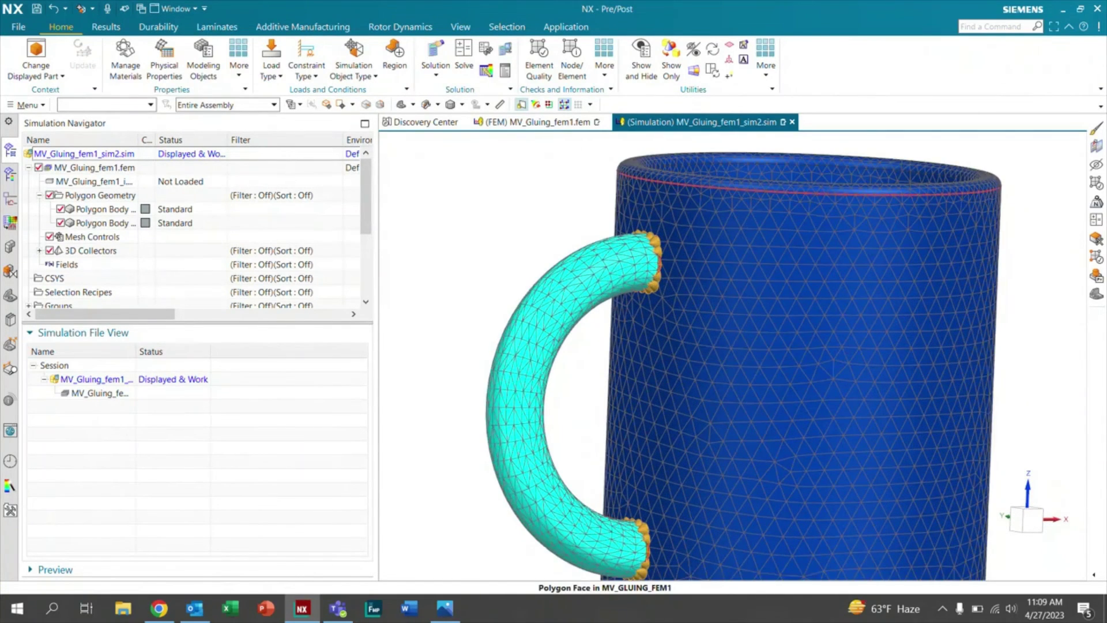
scroll(702, 277, "down", 1)
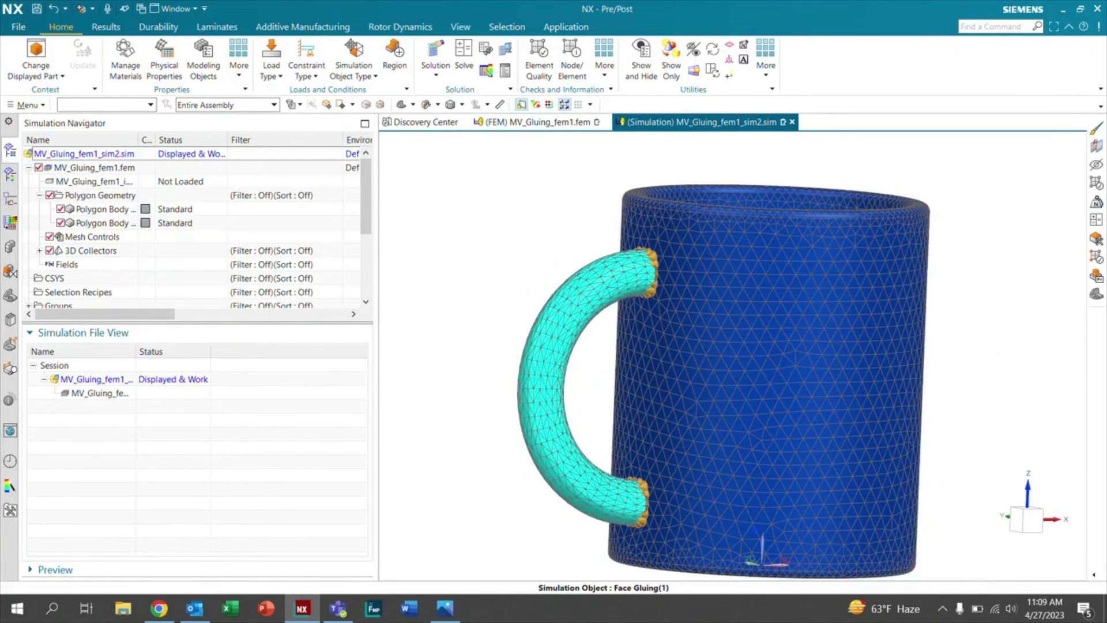